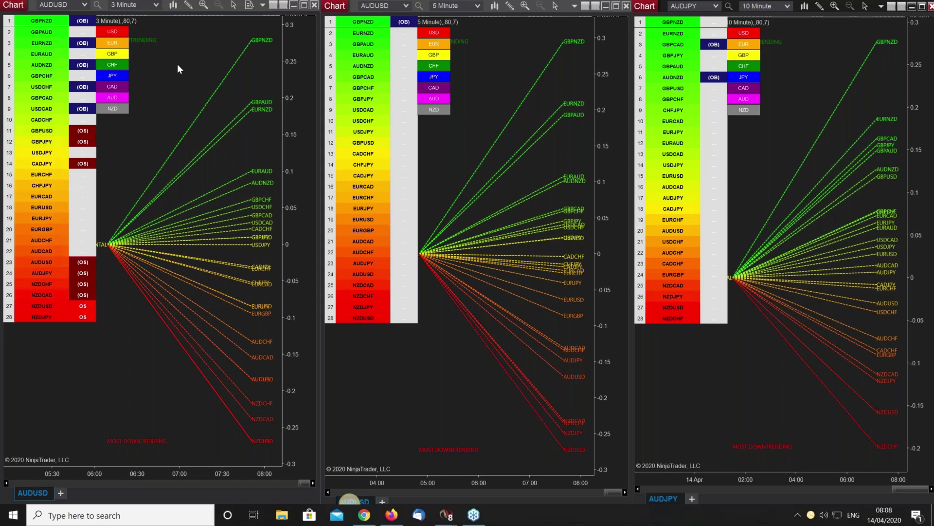
Isolate the GBP pairs and the NZD pairs in turn on the 3-minute currency array, clearing each filter.
click(115, 58)
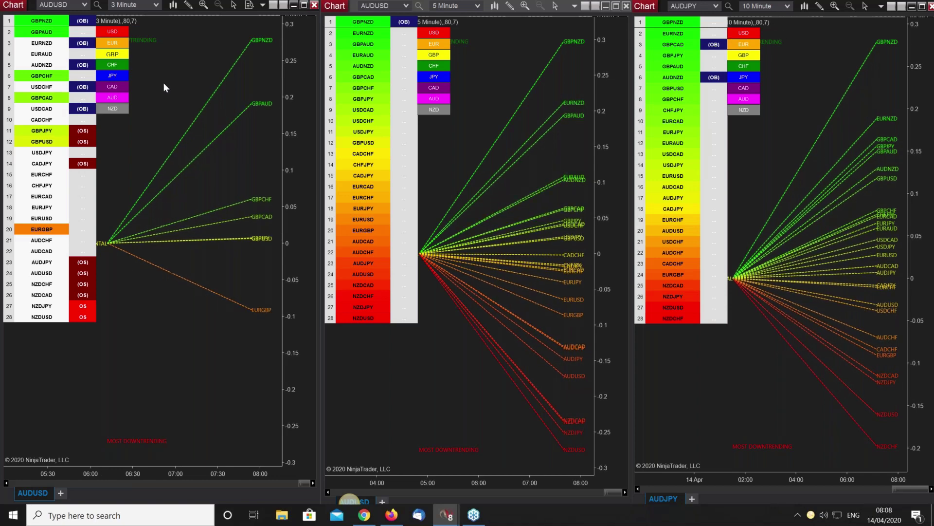
click(113, 53)
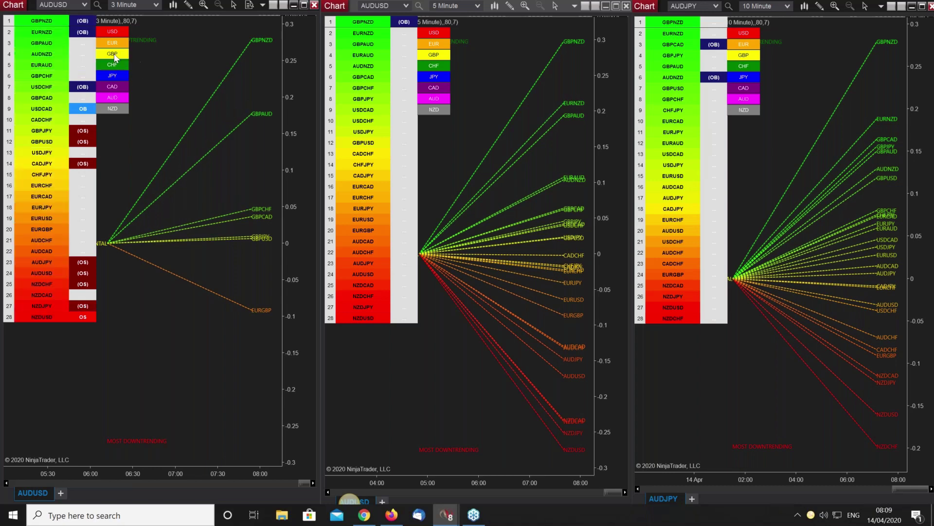
click(118, 106)
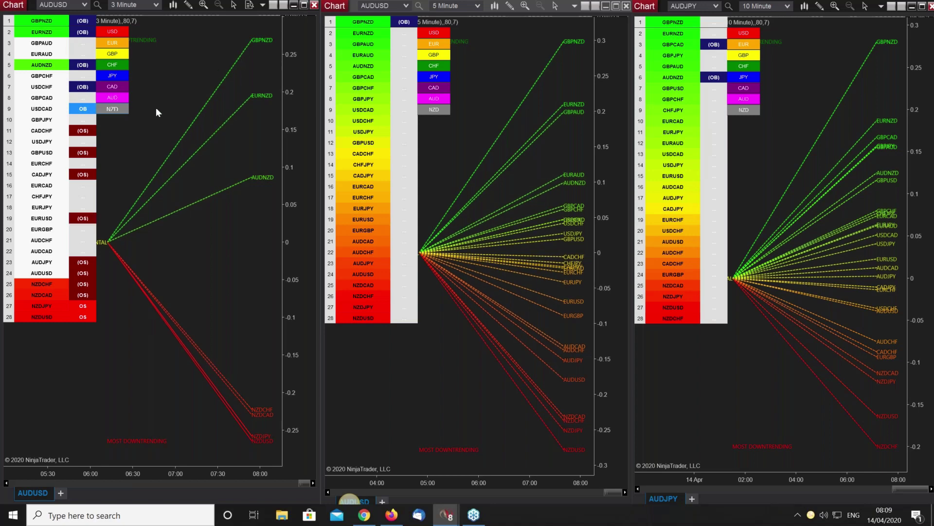
click(114, 109)
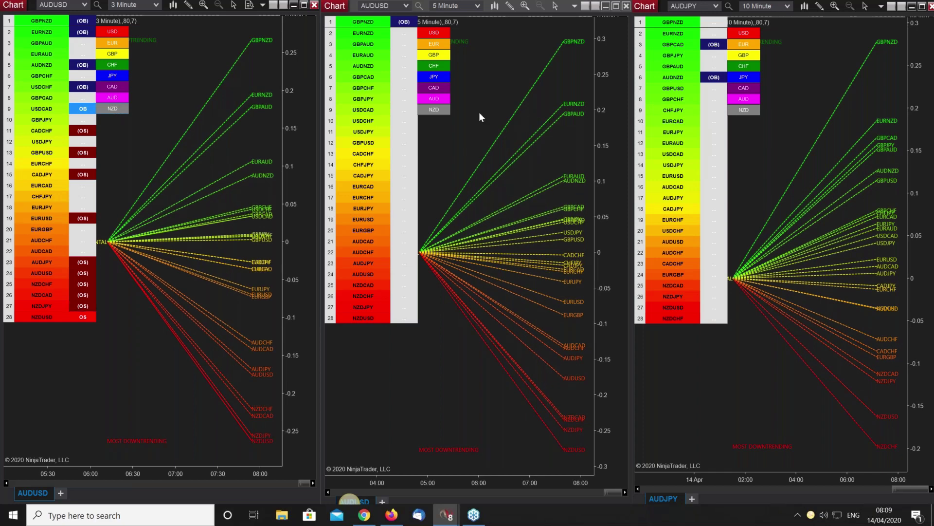
Isolate the GBP pairs and the NZD pairs in turn on the 5-minute currency array, clearing each filter.
click(438, 57)
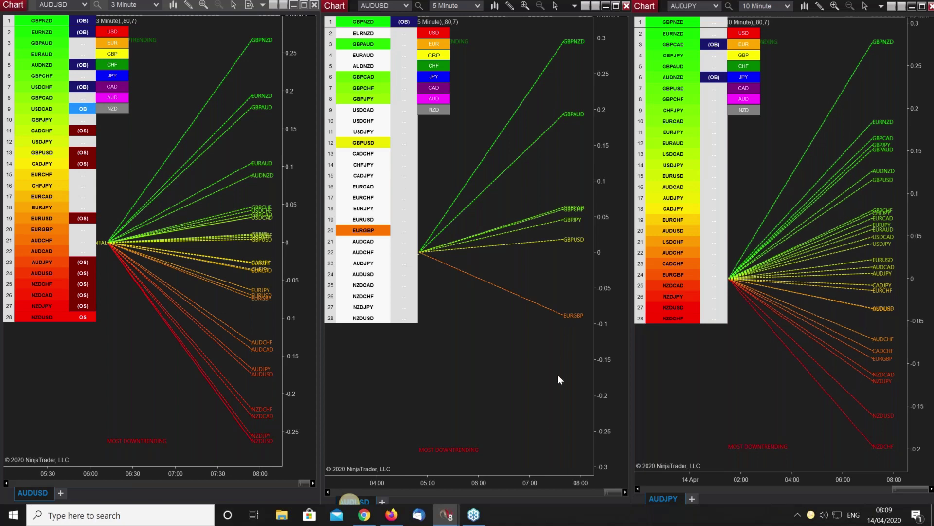
click(431, 56)
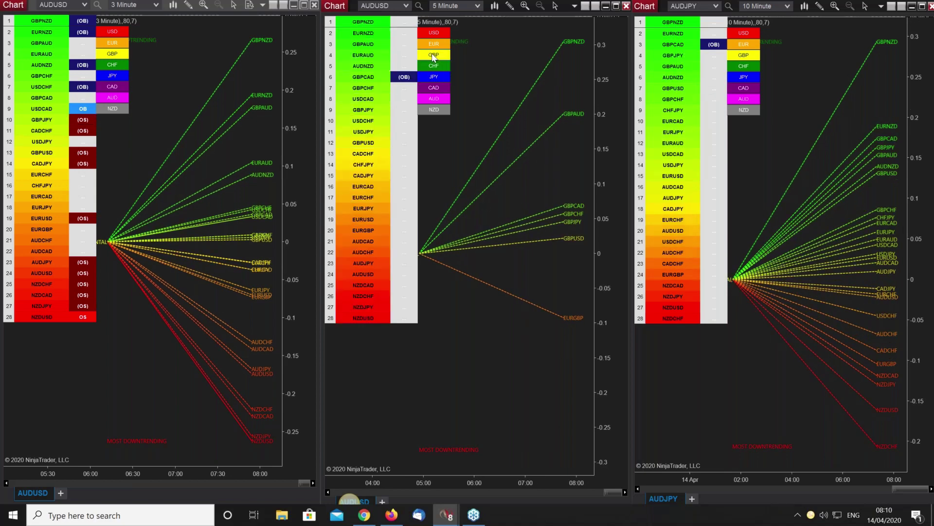
click(435, 110)
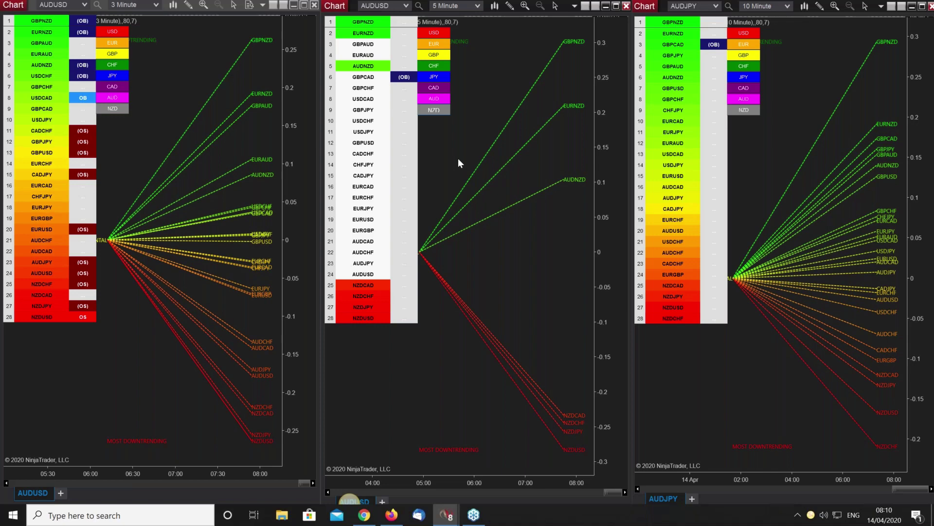
click(440, 110)
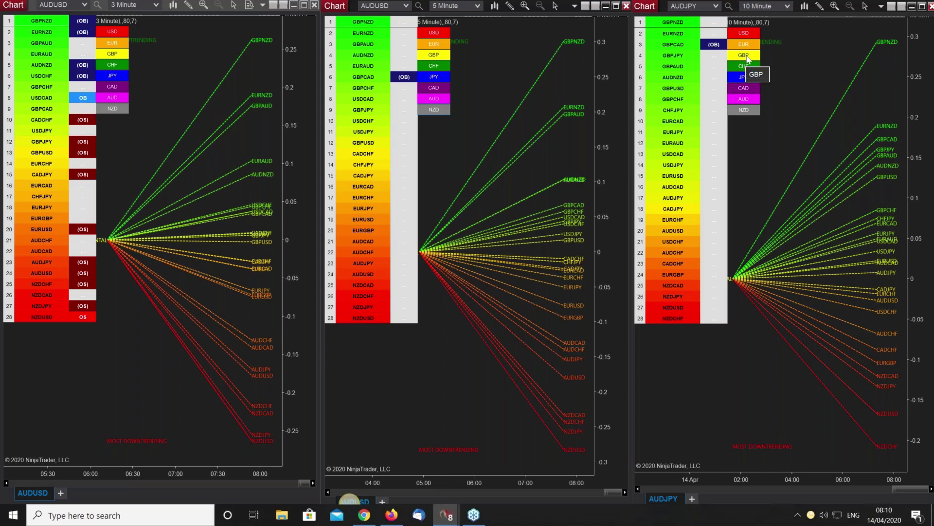
Isolate the GBP pairs and the NZD pairs in turn on the 10-minute currency array, clearing each filter.
click(747, 54)
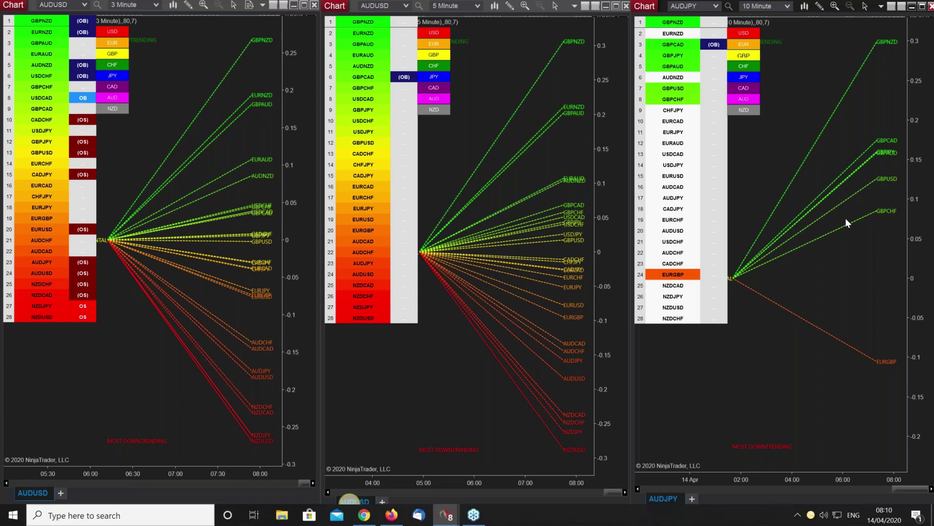
click(743, 55)
click(752, 110)
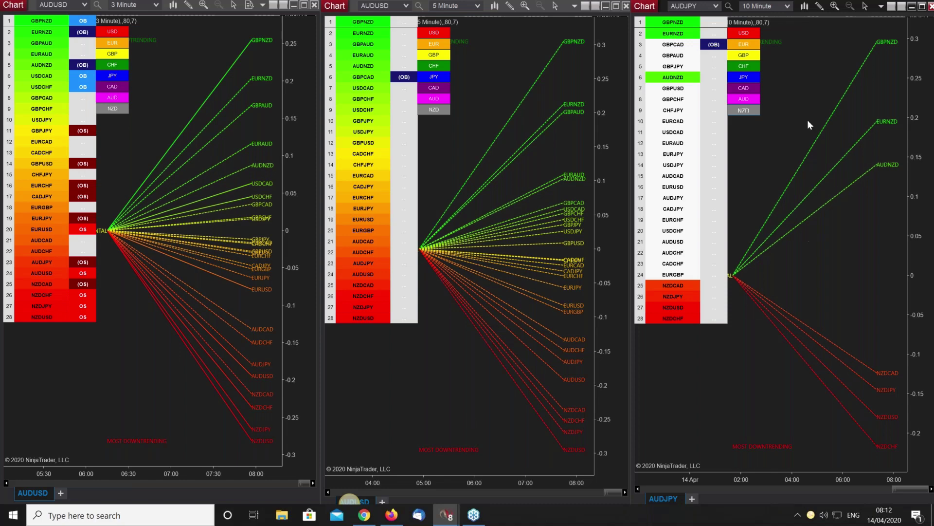
click(746, 111)
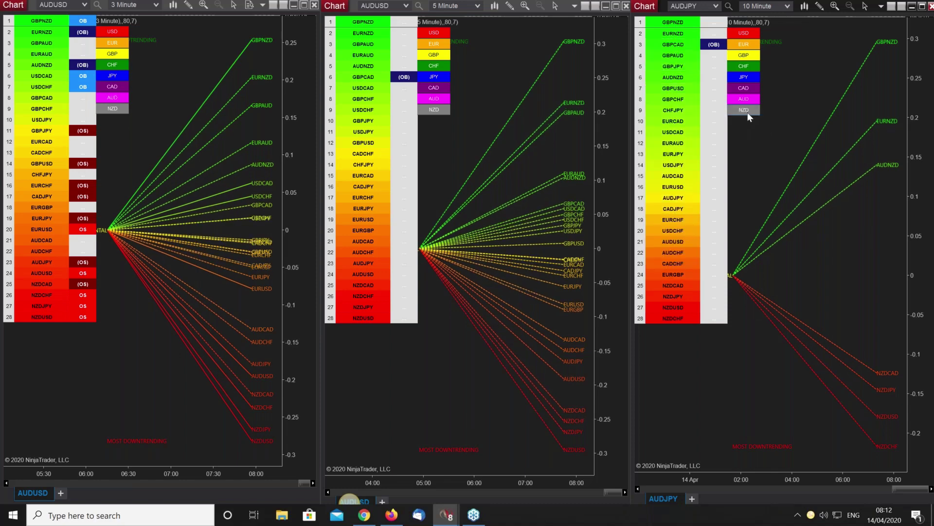
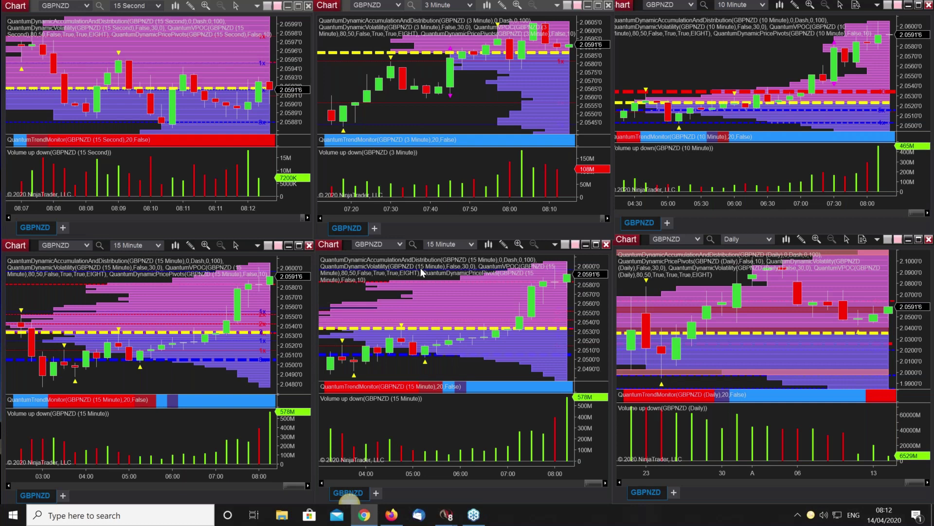
Examine the GBPNZD 15-minute chart full size with wider candle spacing, and return to the chart grid.
click(300, 247)
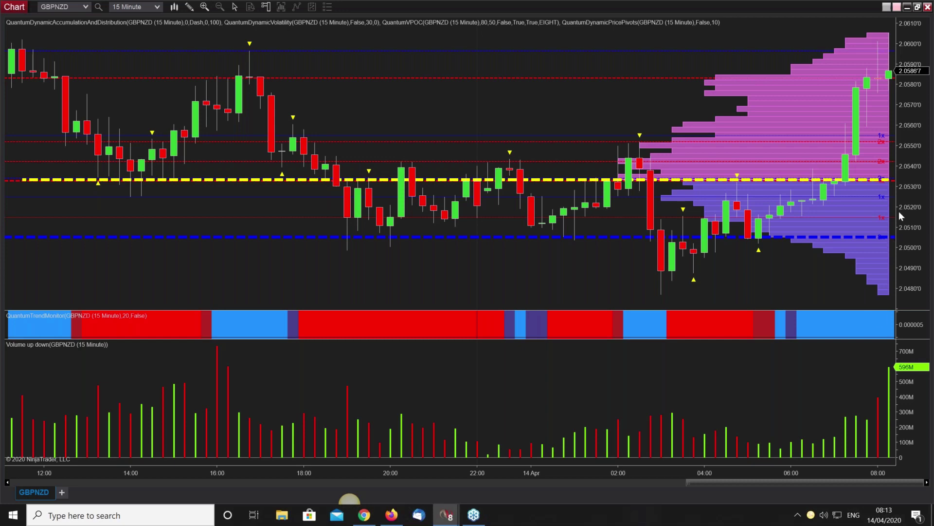
drag(831, 469, 750, 471)
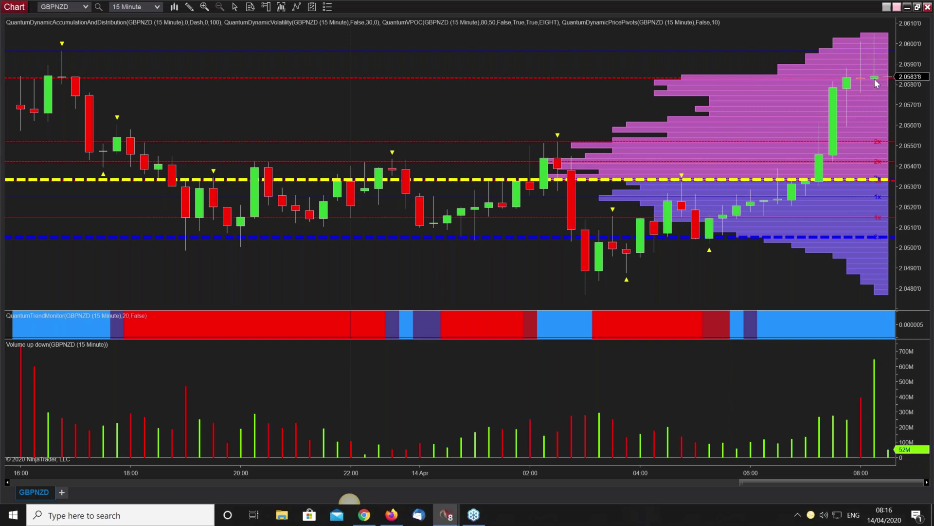
click(918, 8)
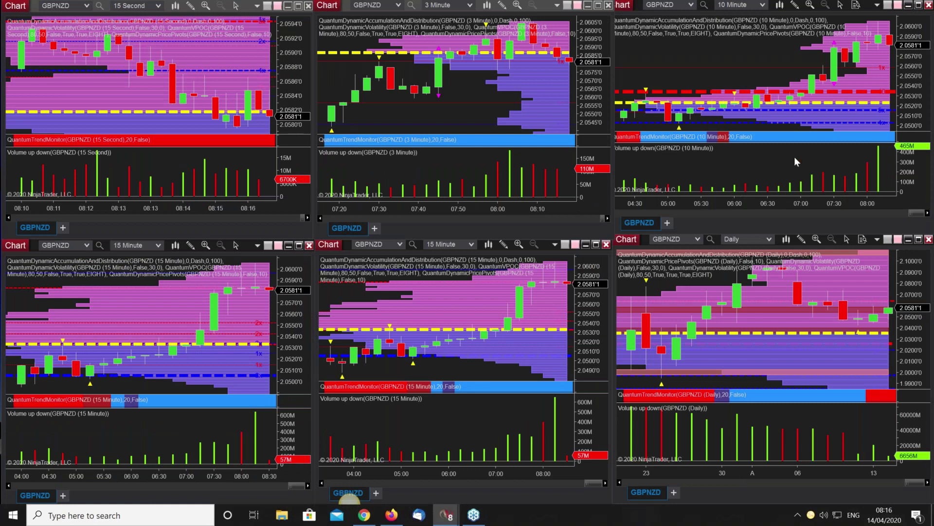
Enlarge the GBPNZD 10-minute, 15-second and 15-minute charts in turn, restoring each one to the grid.
click(919, 6)
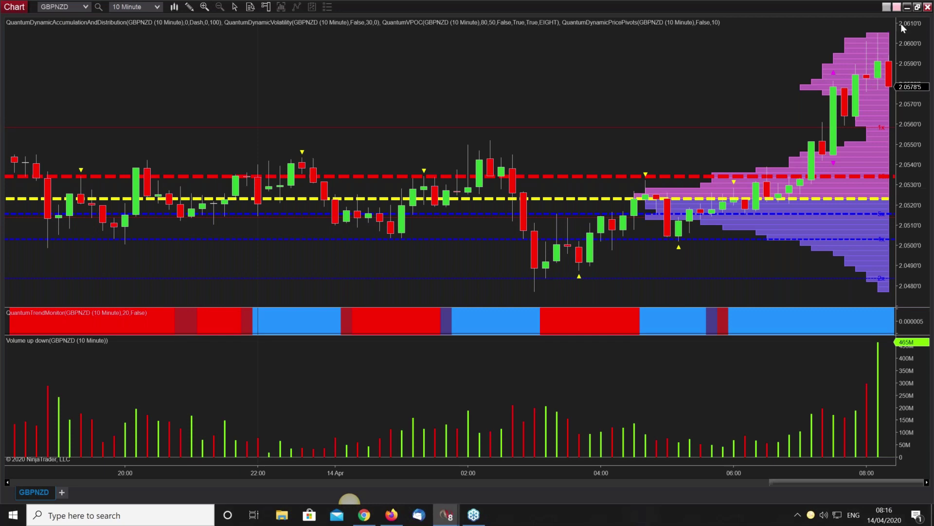
click(918, 8)
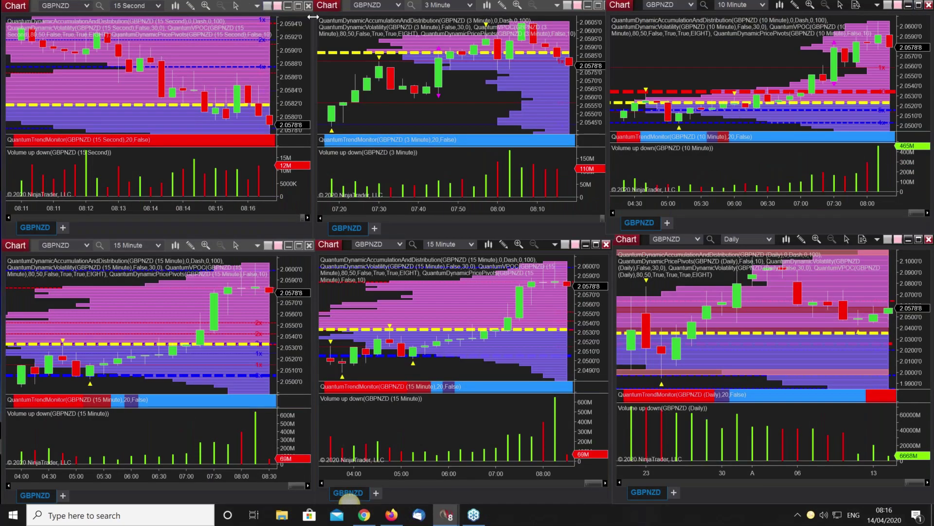
click(298, 5)
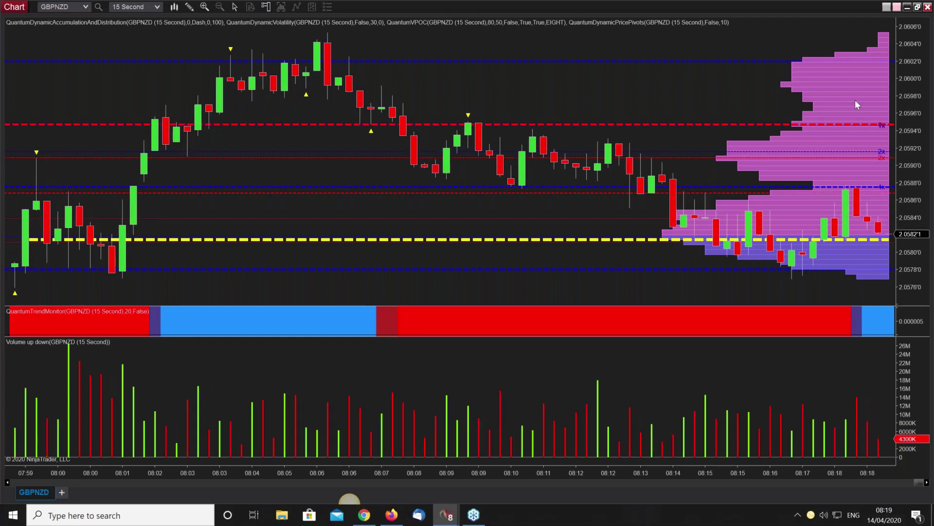
click(918, 7)
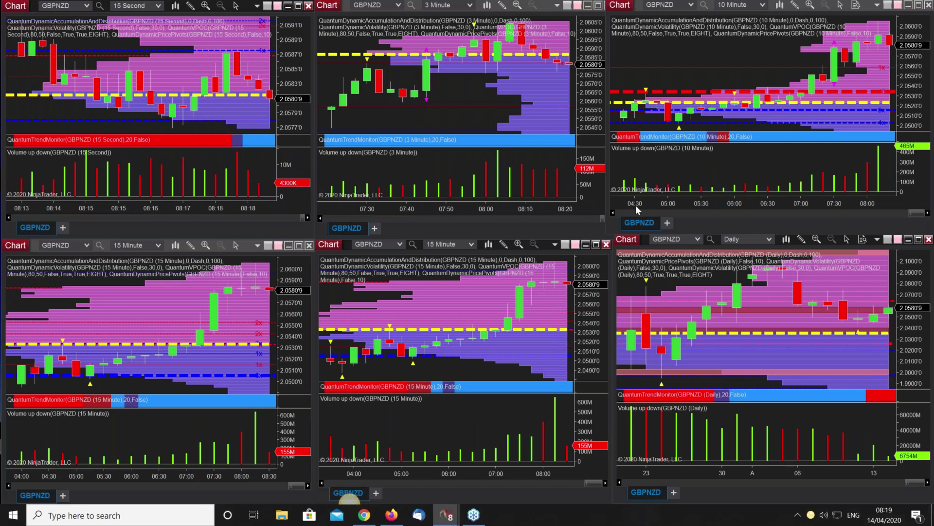
click(298, 245)
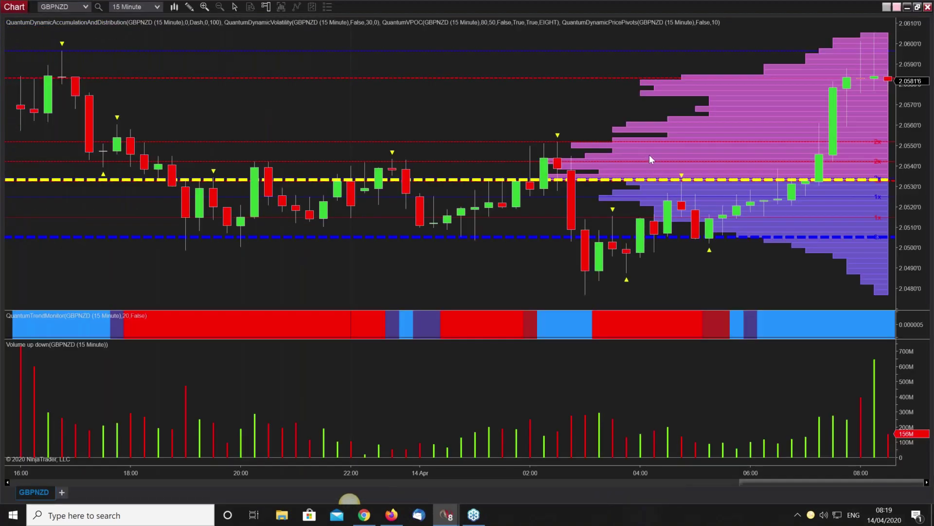
click(918, 8)
Switch to the Currency strength multiple timeframes workspace and minimize the Control Center.
mouse_move(446, 513)
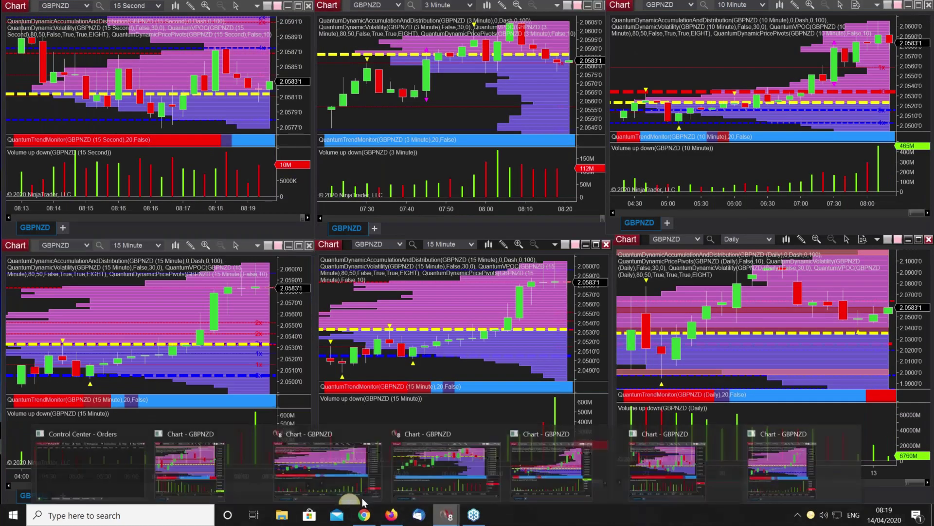
click(114, 467)
click(505, 123)
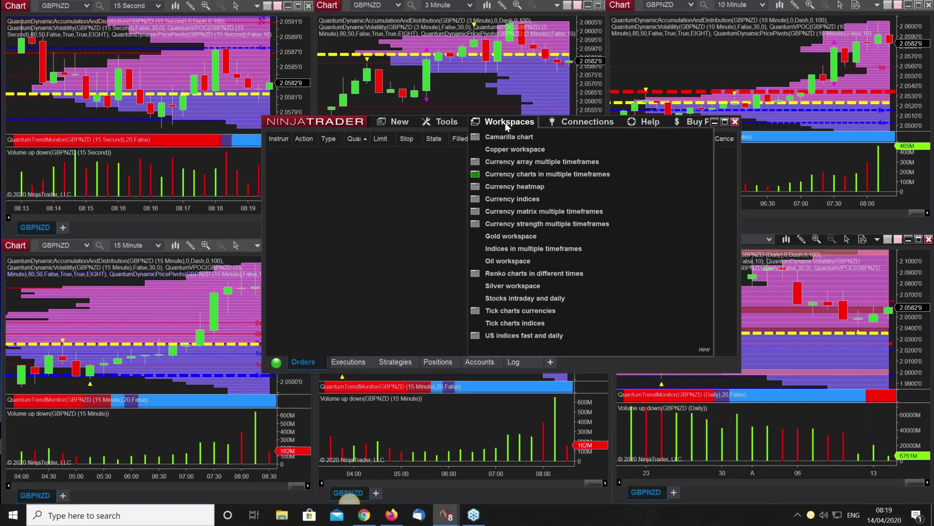
click(503, 224)
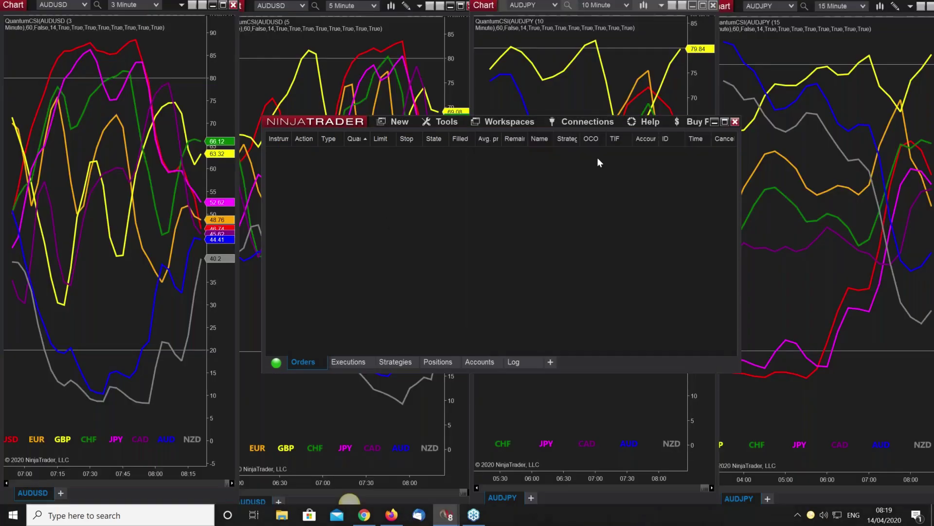
click(717, 122)
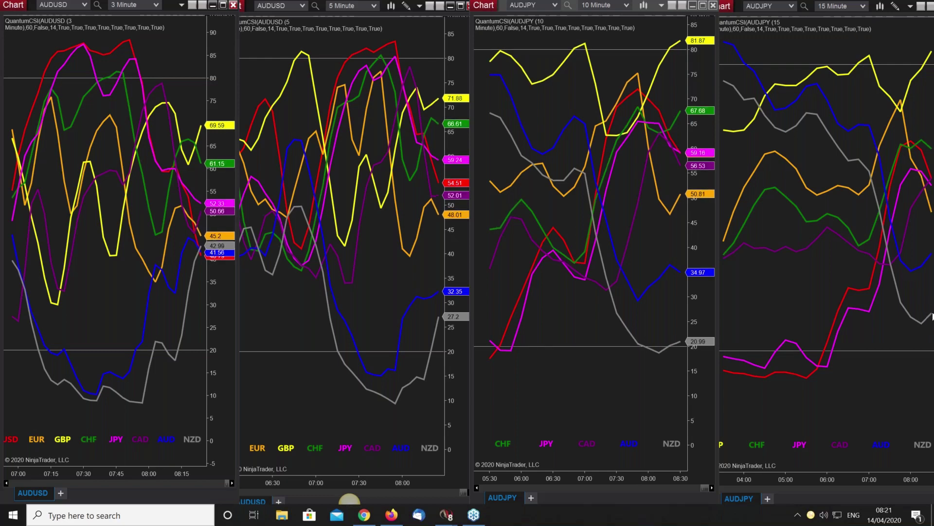
Narrow the 15-minute AUDJPY currency strength window so it no longer overlaps the 10-minute chart.
click(728, 276)
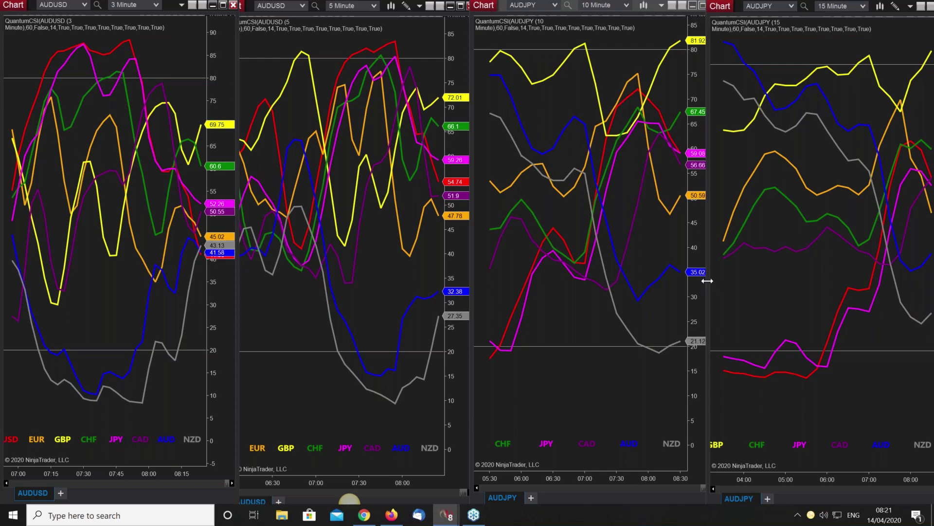
drag(709, 280, 722, 280)
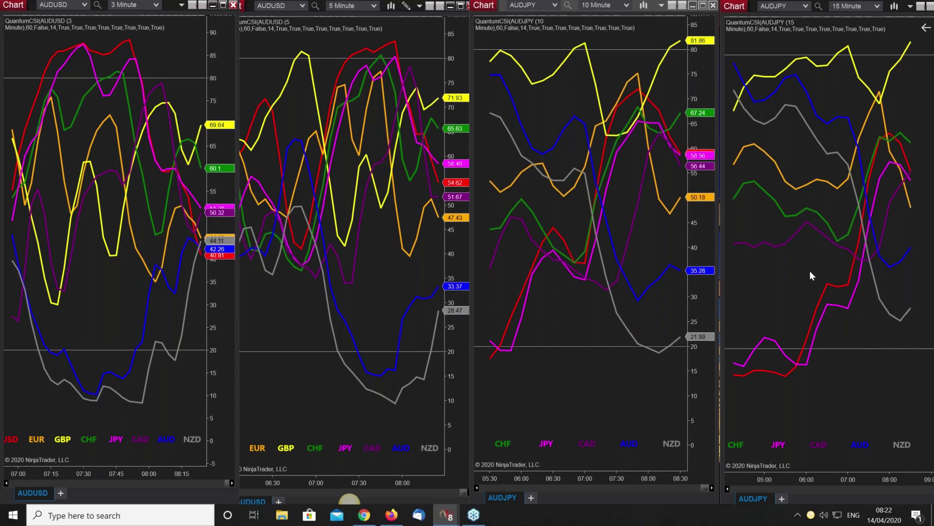
scroll(809, 275, up, 2)
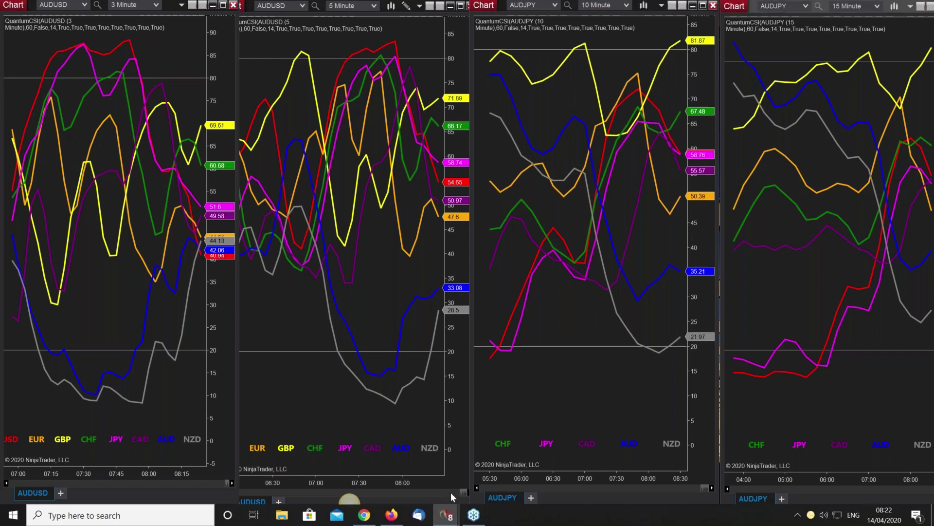
Switch to the Currency charts in multiple timeframes workspace and minimize the Control Center.
mouse_move(446, 514)
click(182, 453)
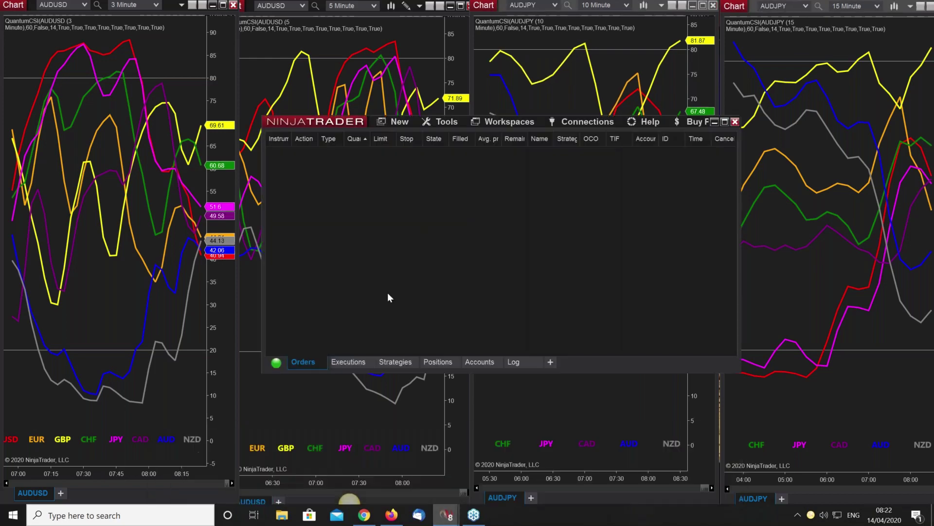
click(503, 124)
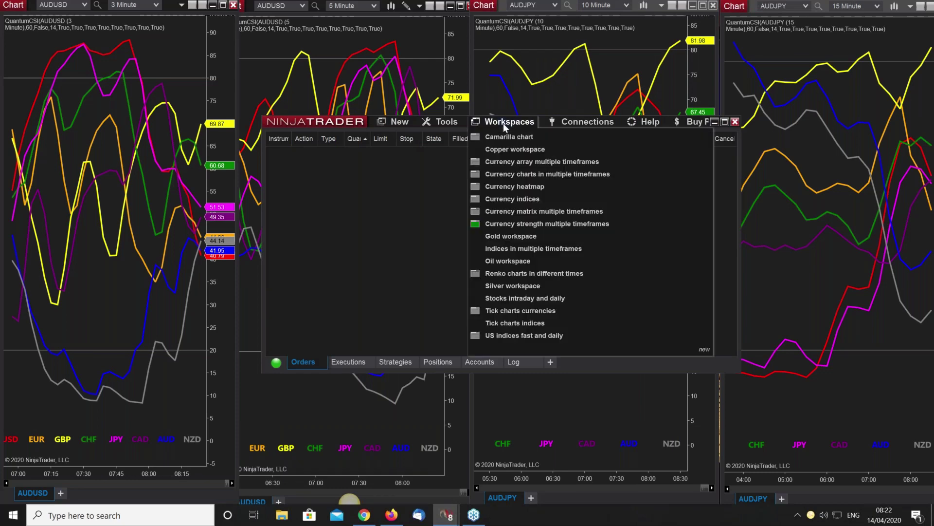
click(503, 173)
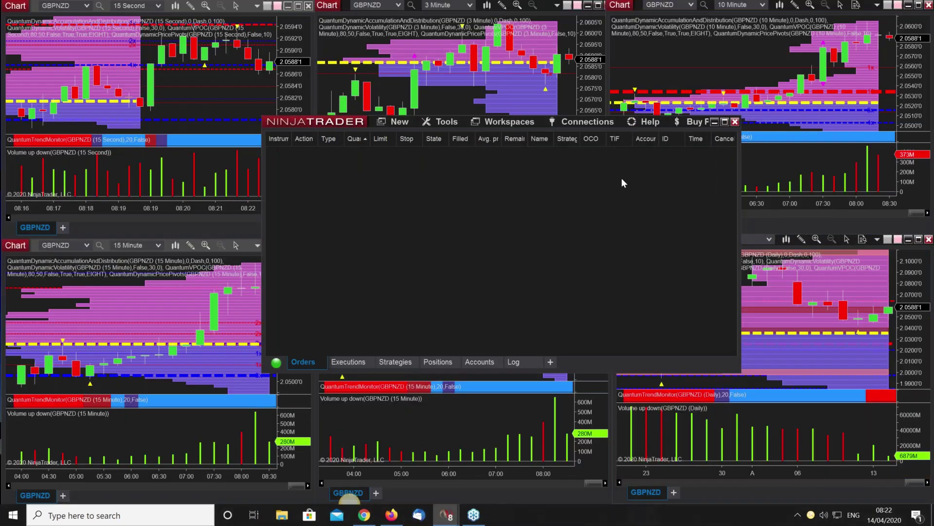
click(713, 121)
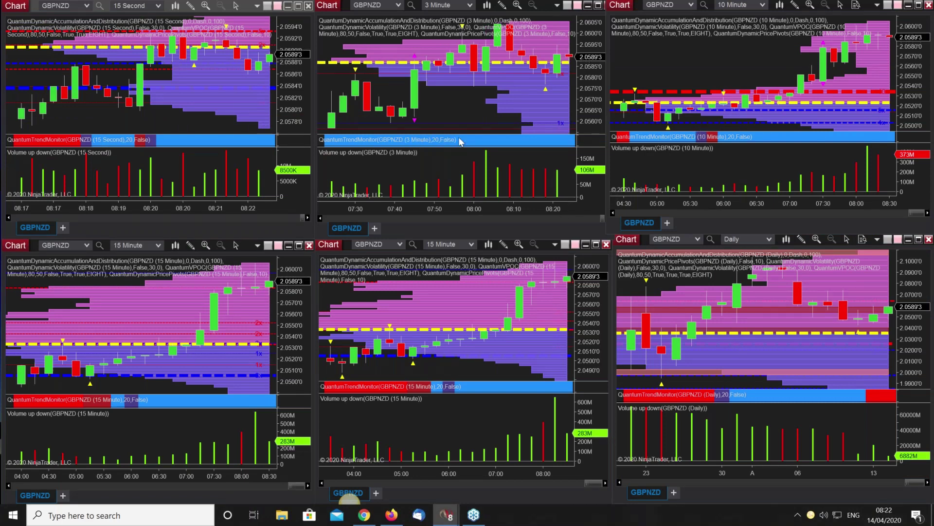
Change the linked charts' instrument to NZDUSD and enlarge the 15-minute chart to full size.
click(457, 99)
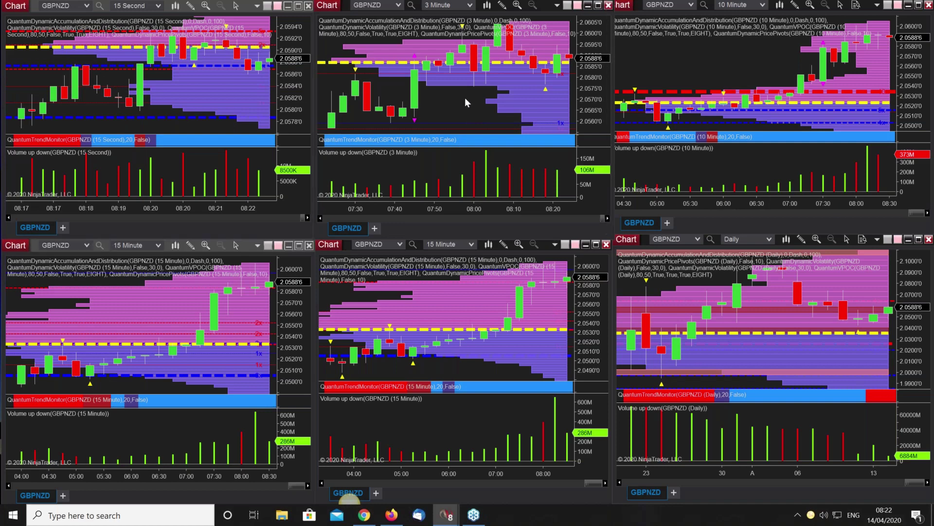
text(NZDUSD)
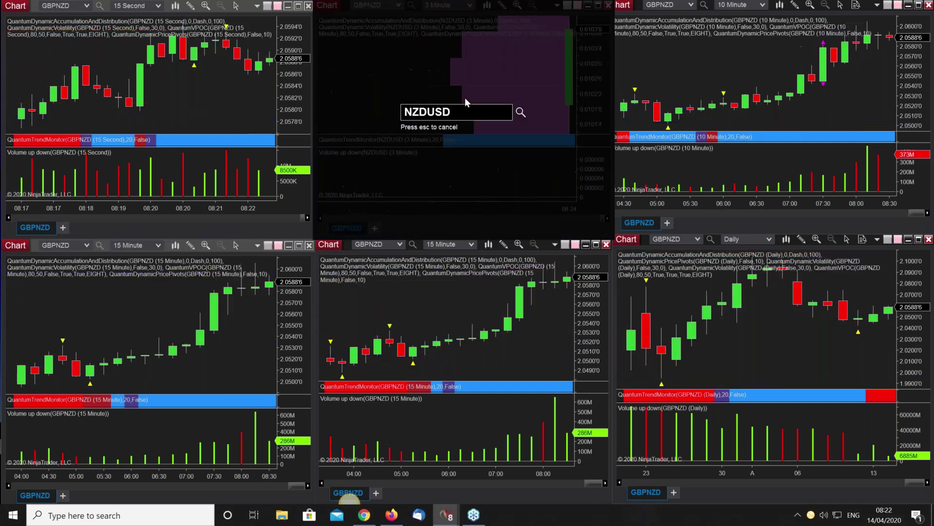
key(Return)
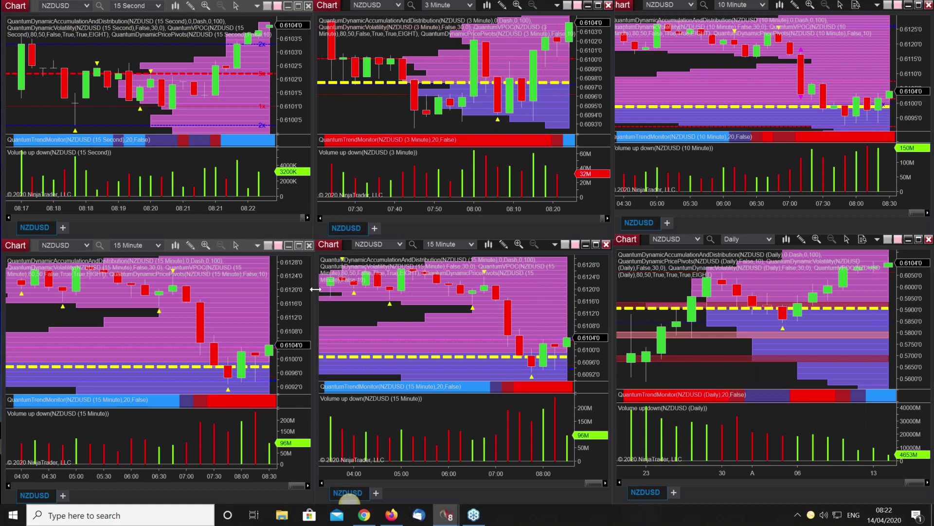
click(299, 248)
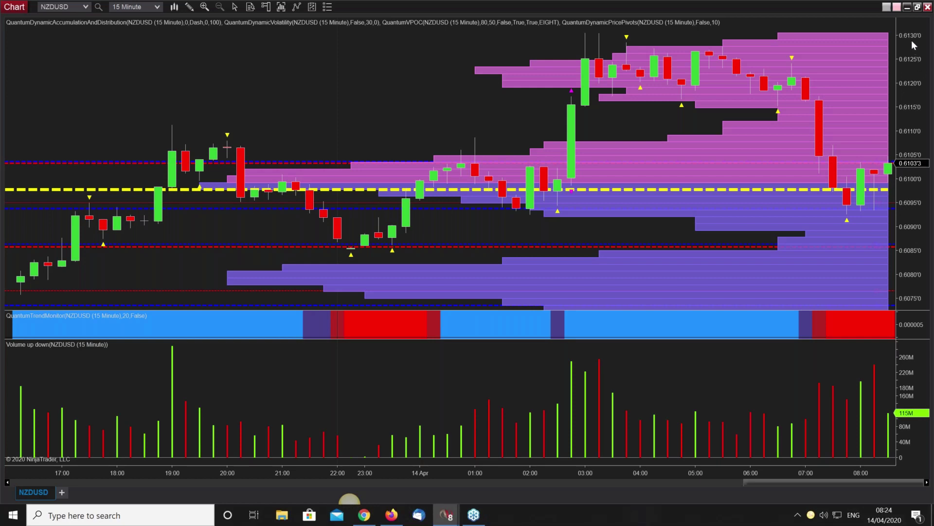
Restore the NZDUSD 15-minute chart to its tiled size, switch to the US indices fast and daily workspace and minimize the Control Center.
click(917, 6)
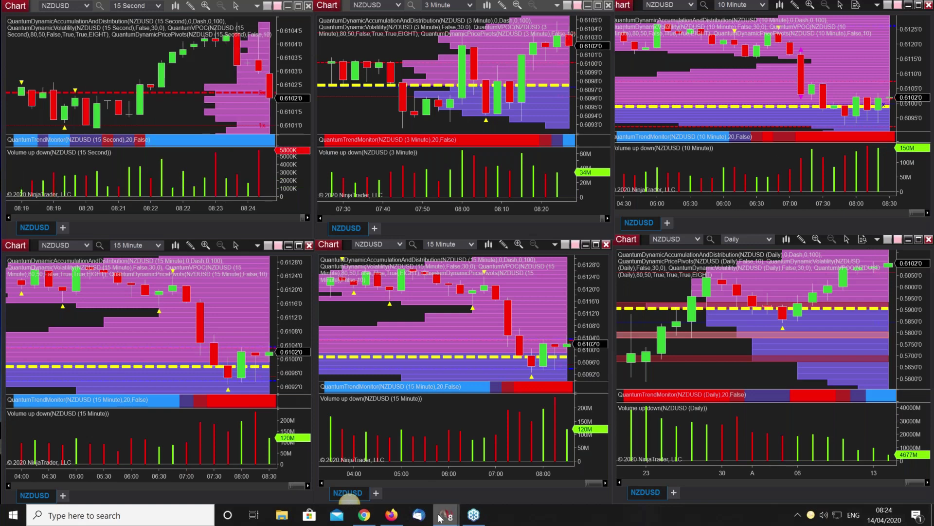
mouse_move(446, 513)
click(142, 453)
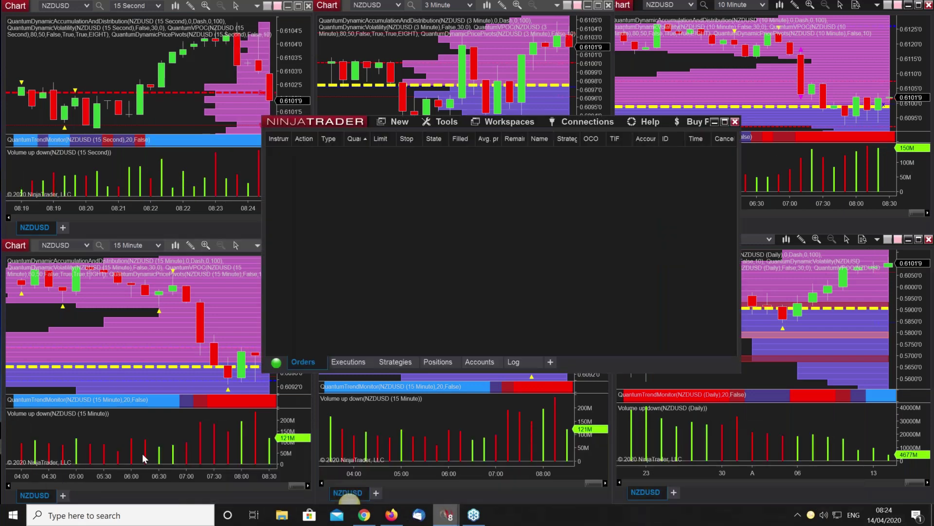
click(488, 120)
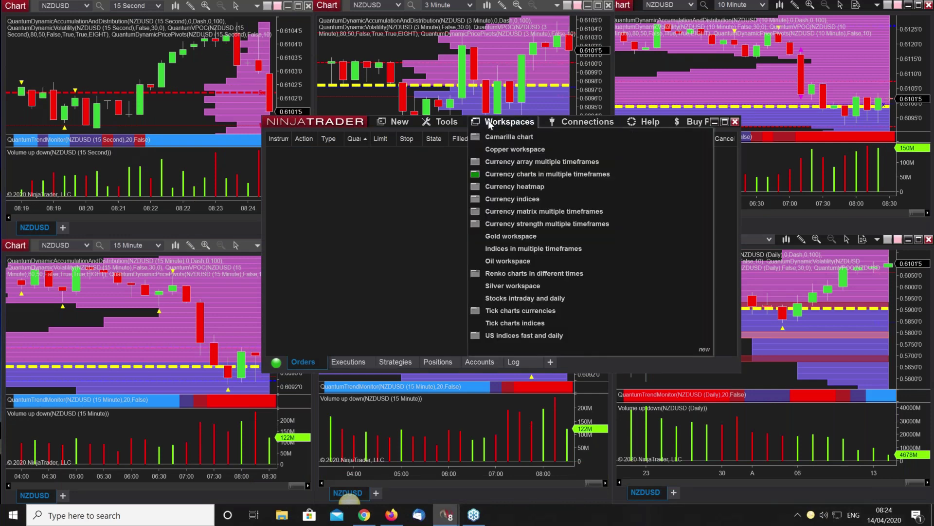
click(500, 335)
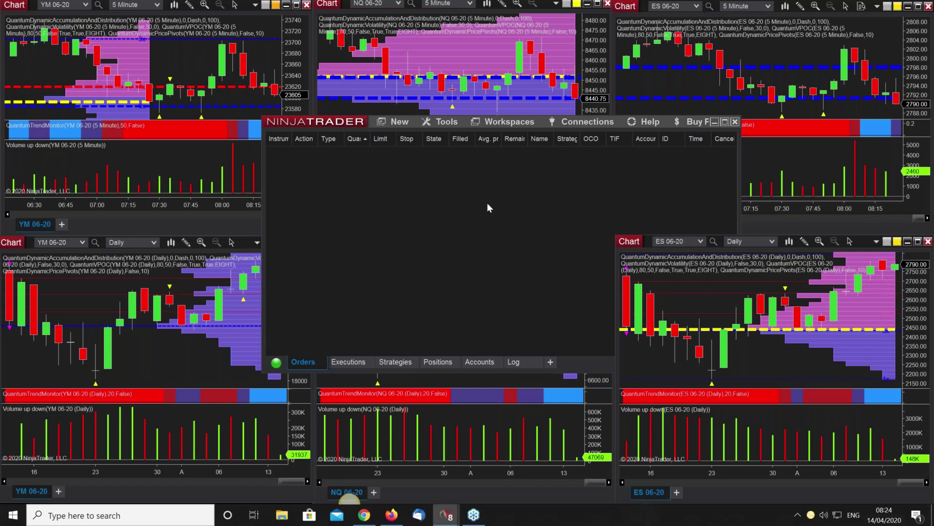
click(714, 124)
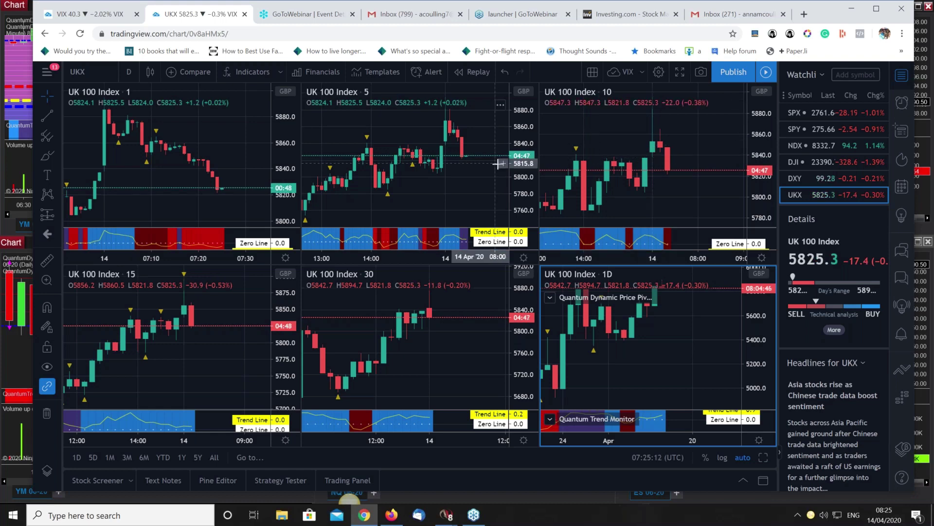
In TradingView in the browser, examine the VIX charts, return to the UKX charts and minimize the browser.
click(100, 20)
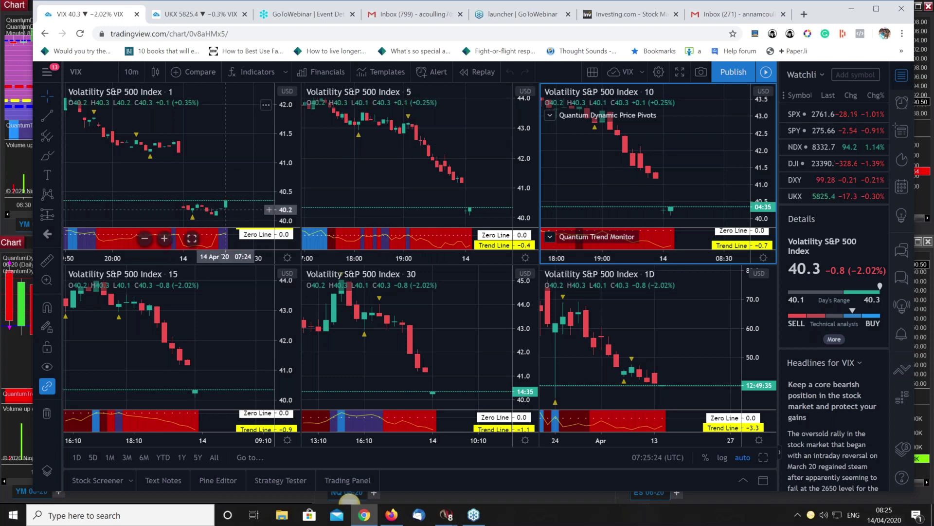
click(177, 14)
drag(822, 13, 798, 17)
click(827, 11)
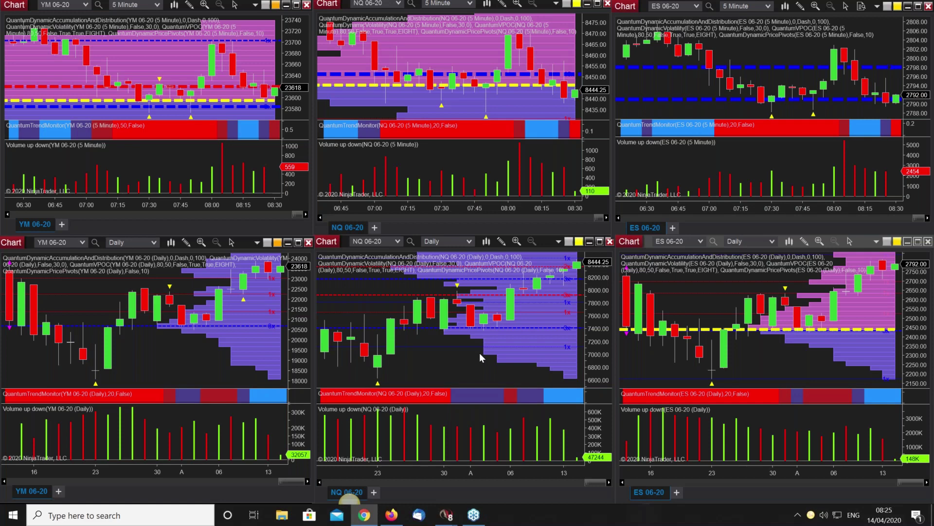
Reload all historical data on the ES 06-20 5-minute chart, and examine the NQ 06-20 5-minute chart at full size before restoring it.
right_click(755, 47)
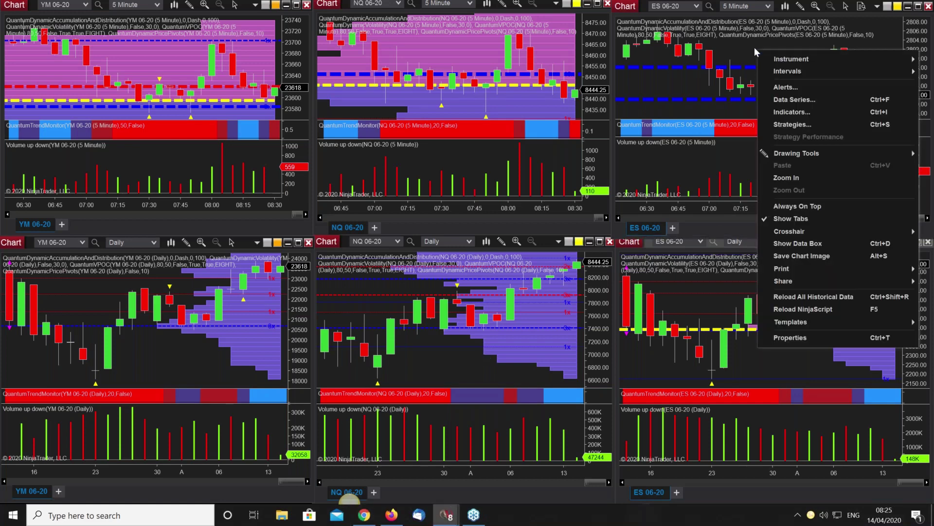
click(793, 300)
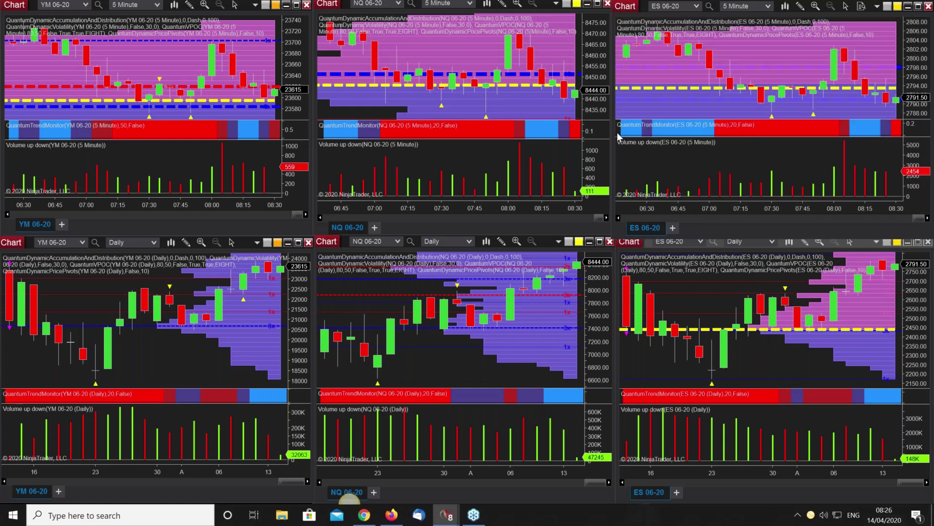
click(598, 4)
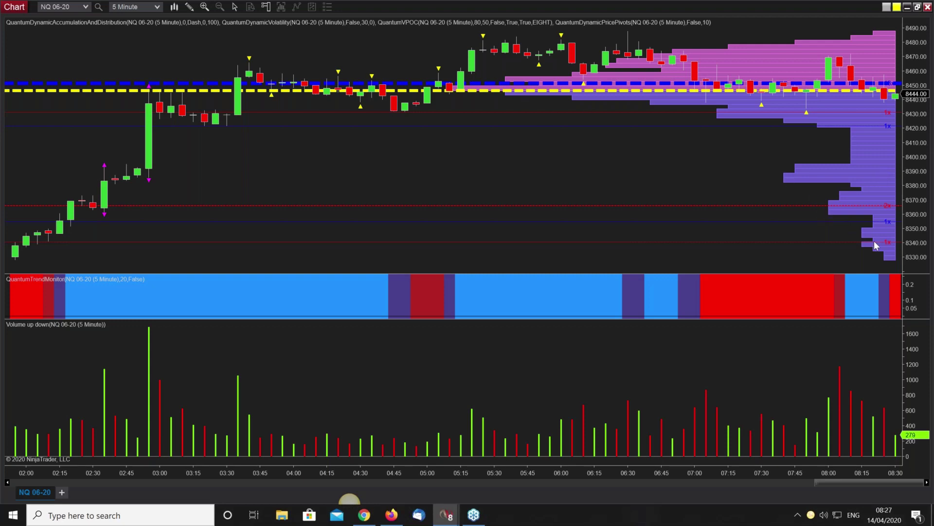
click(917, 7)
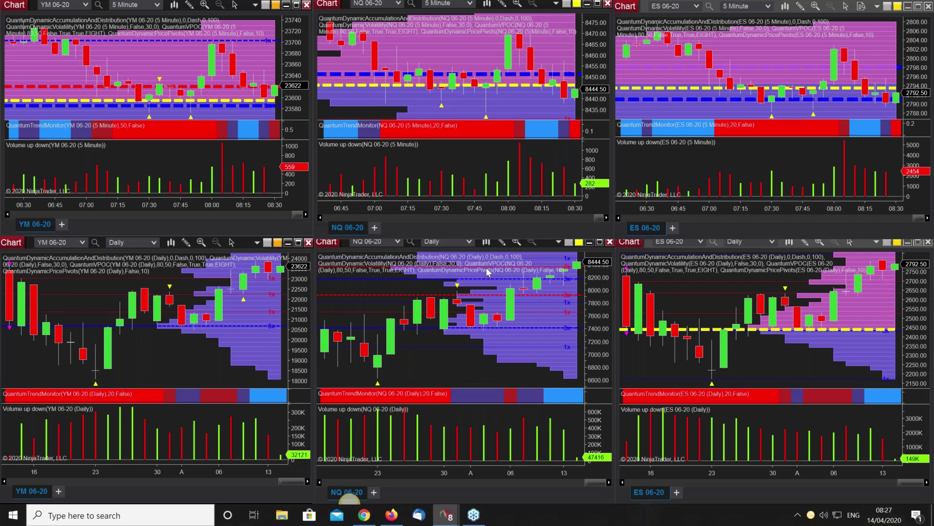
Switch to the Currency indices workspace and minimize the Control Center.
mouse_move(443, 519)
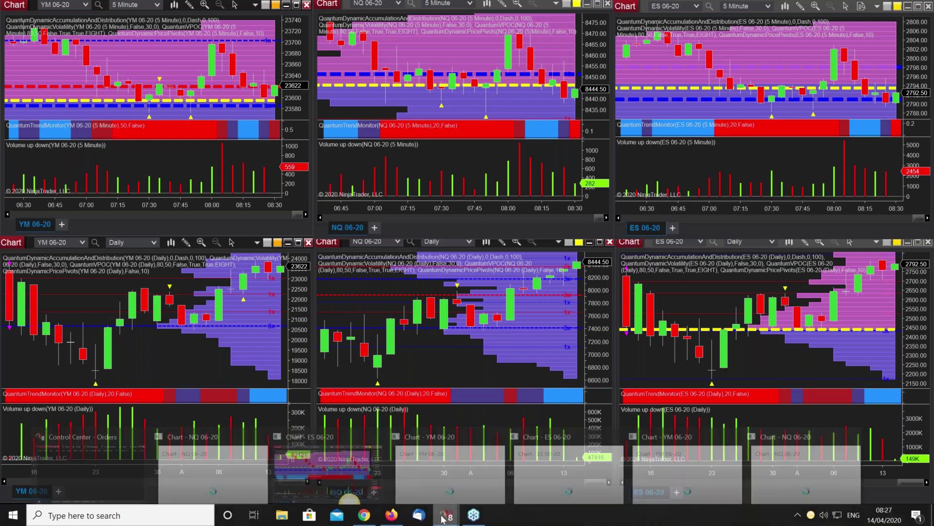
click(125, 458)
click(502, 124)
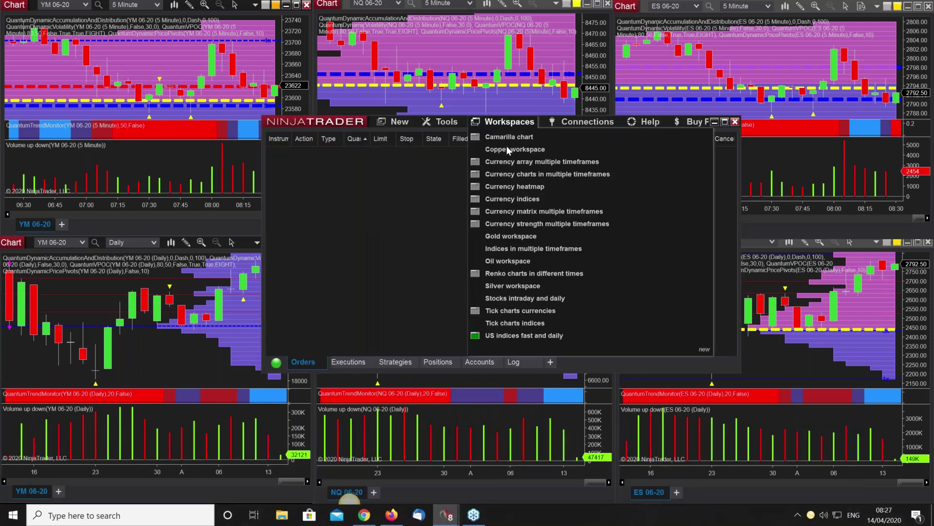
click(515, 200)
click(713, 121)
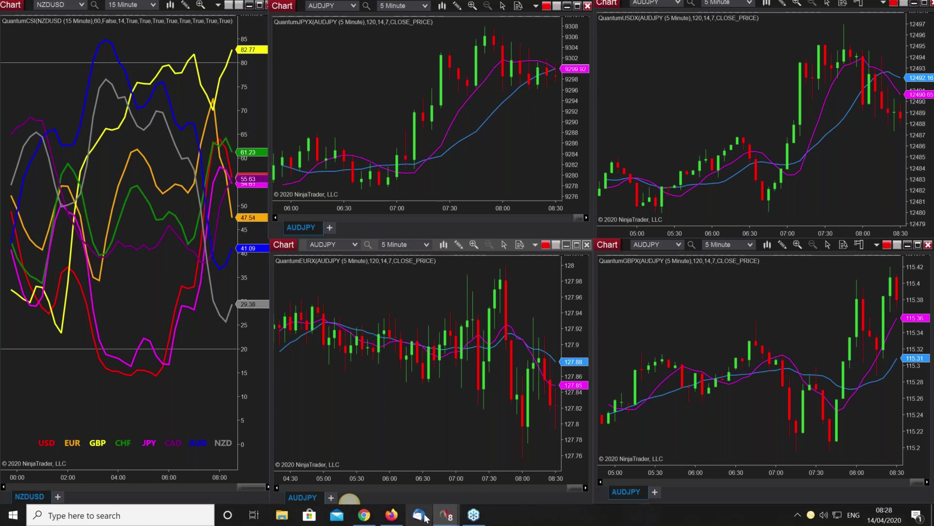
Bring the Control Center back up over the currency index charts.
mouse_move(446, 514)
click(141, 475)
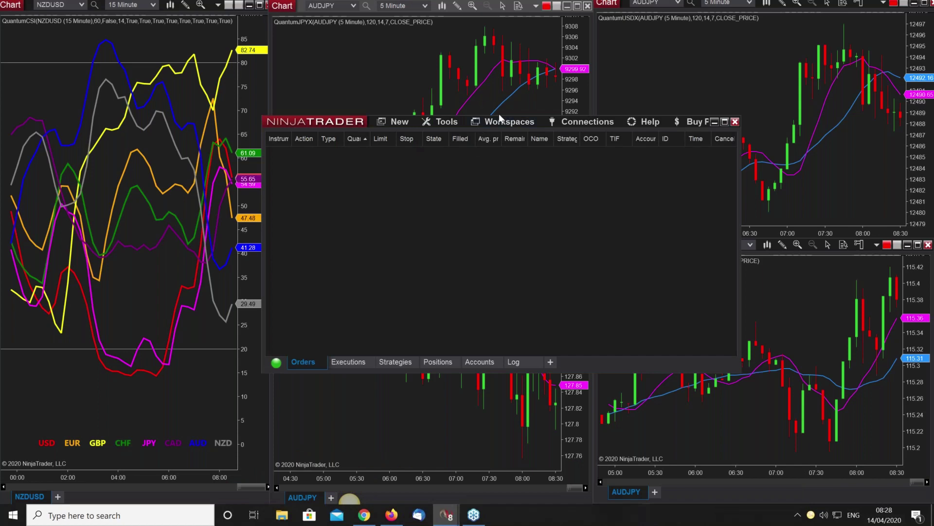